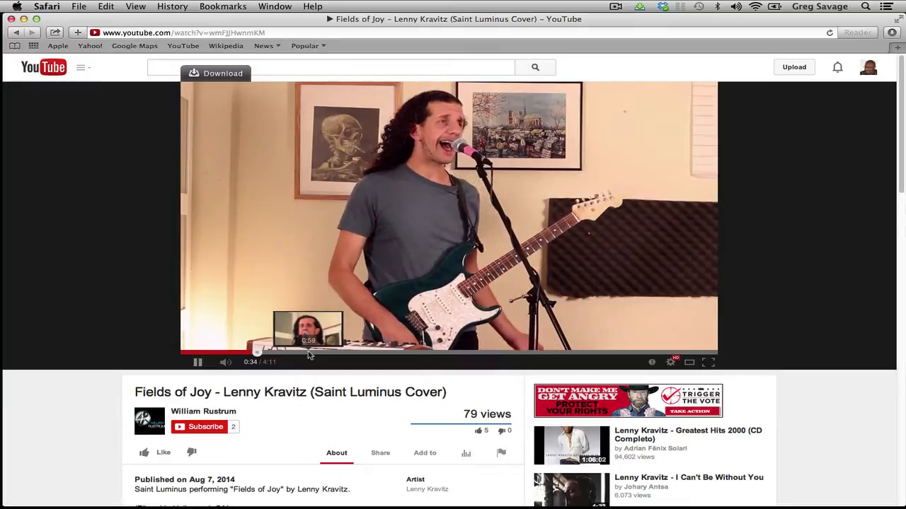
Skip ahead in the finished "Fields of Joy" cover video to preview its camera angles
left_click(352, 351)
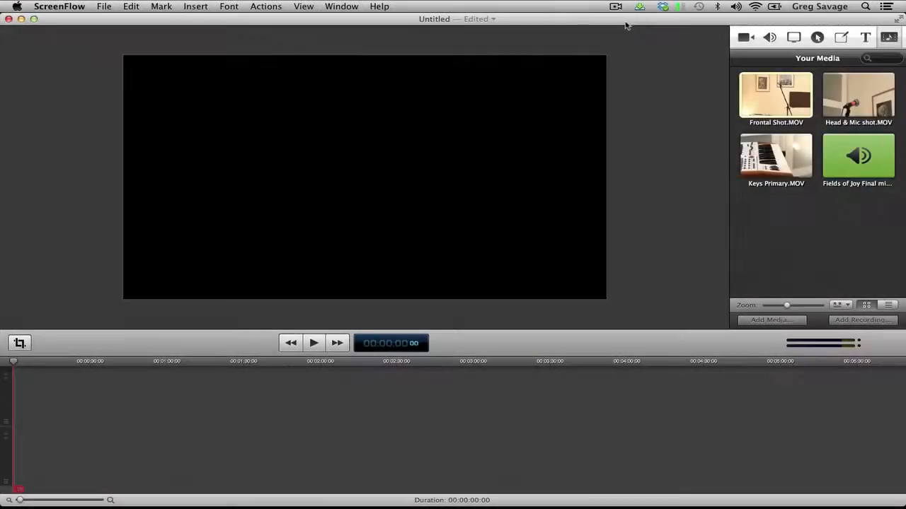
In ScreenFlow, place the Fields of Joy mixdown at the timeline start and Frontal Shot.MOV on the track above it
left_click_drag(825, 177, 25, 480)
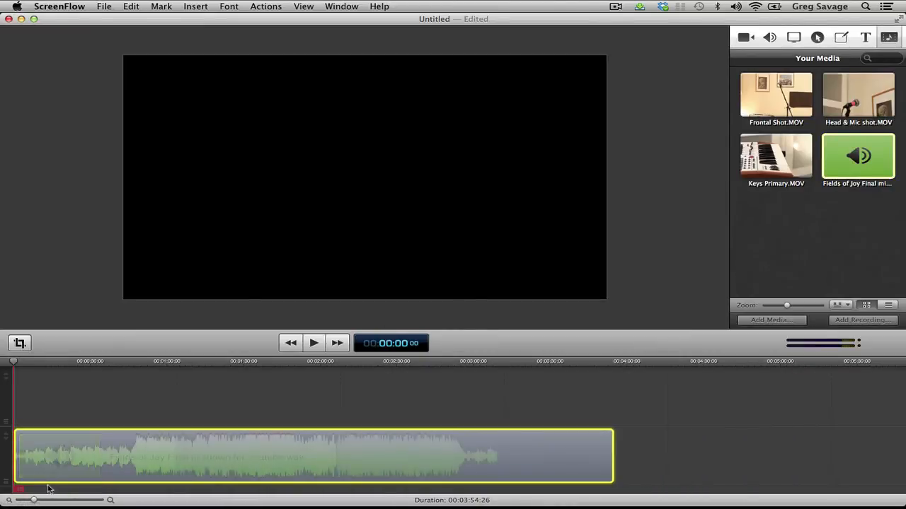
scroll(200, 446, "up", 3)
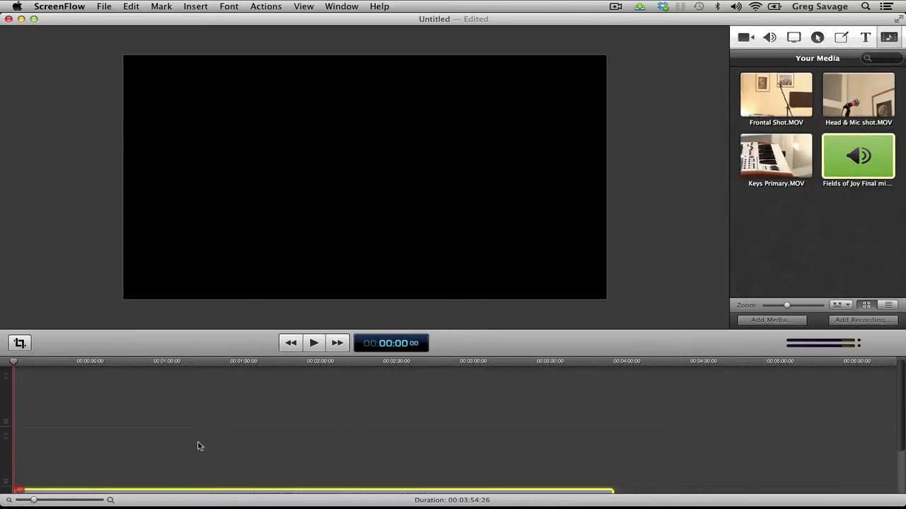
left_click_drag(783, 110, 60, 461)
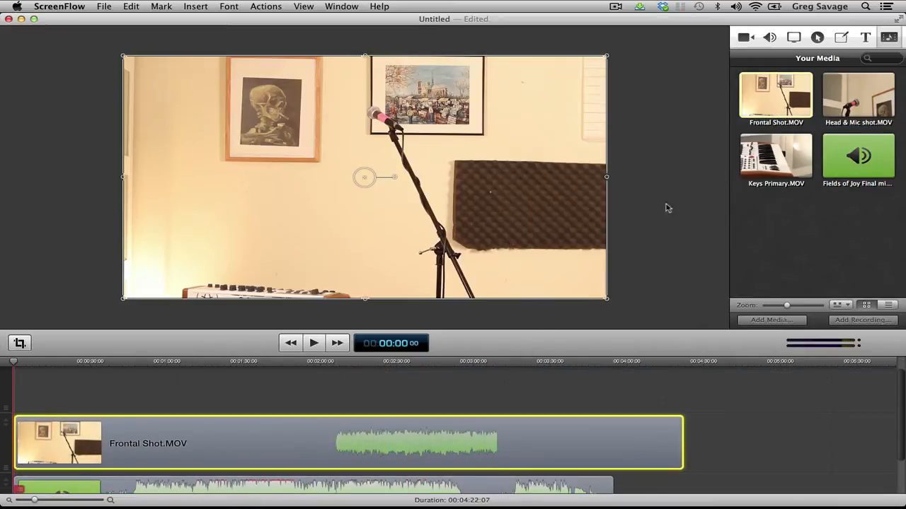
Put a single Keys Primary.MOV clip on the track above Frontal Shot.MOV and park it at about 00:05:04
left_click_drag(776, 178, 127, 406)
left_click_drag(46, 387, 10, 393)
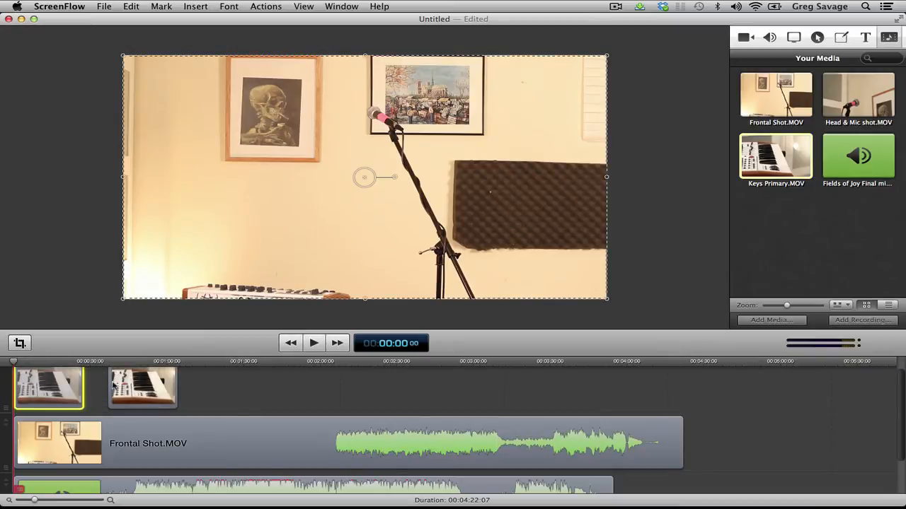
left_click(126, 385)
key("Delete")
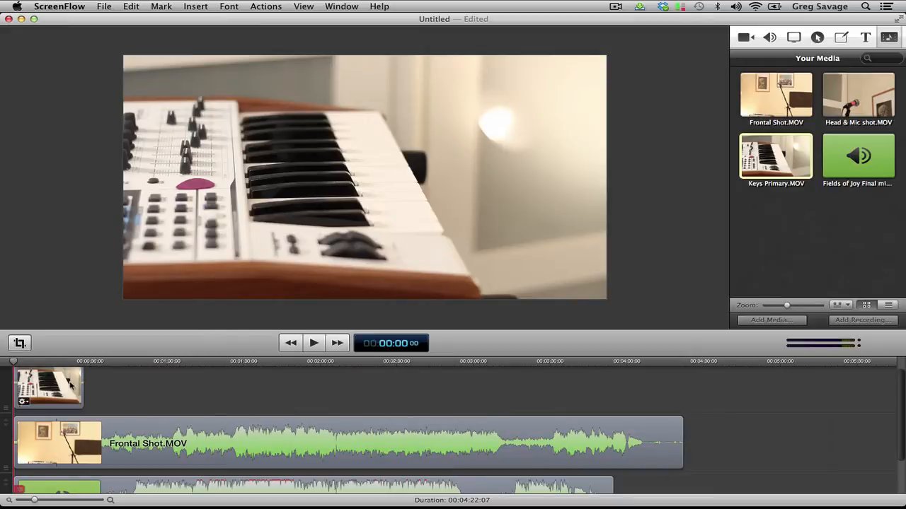
left_click_drag(70, 384, 842, 397)
Try to line up the mixdown's start with the sharp waveform spike at about 00:00:17 in Frontal Shot.MOV, then play it
scroll(78, 444, "down", 3)
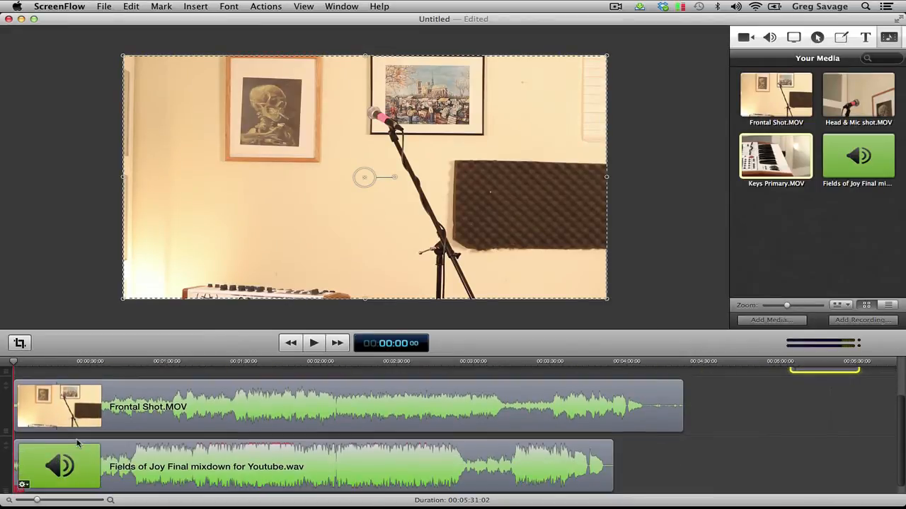
left_click_drag(37, 501, 65, 502)
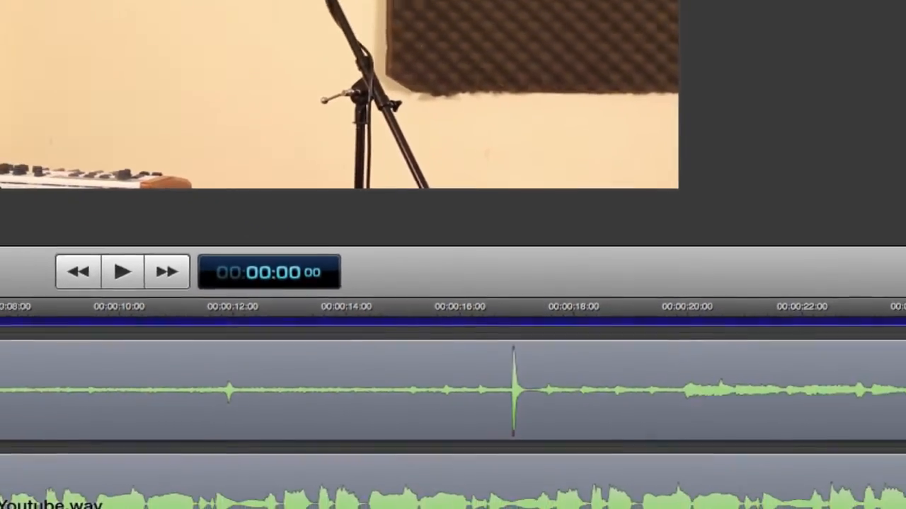
left_click(117, 364)
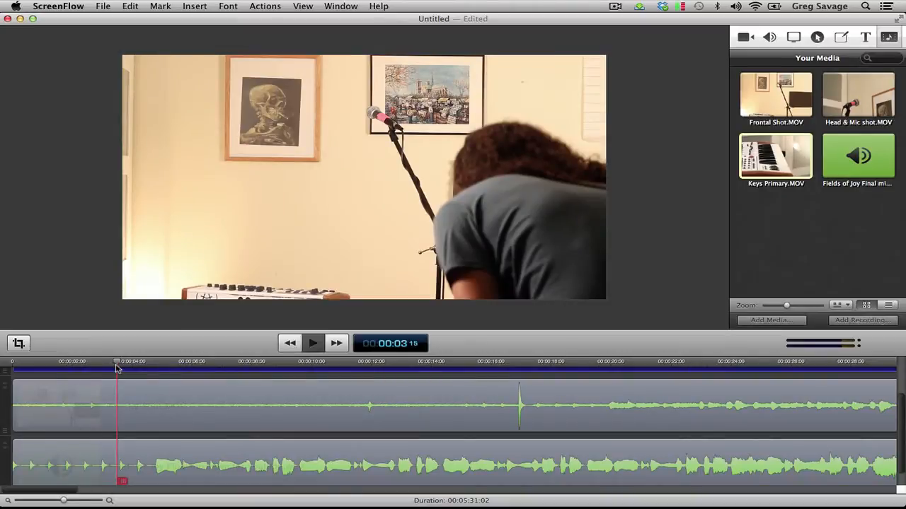
key("space")
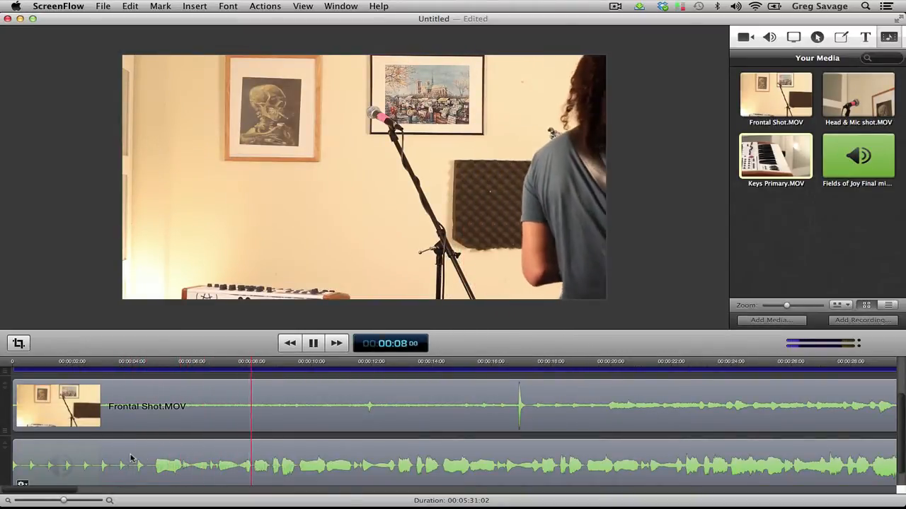
left_click_drag(140, 458, 632, 456)
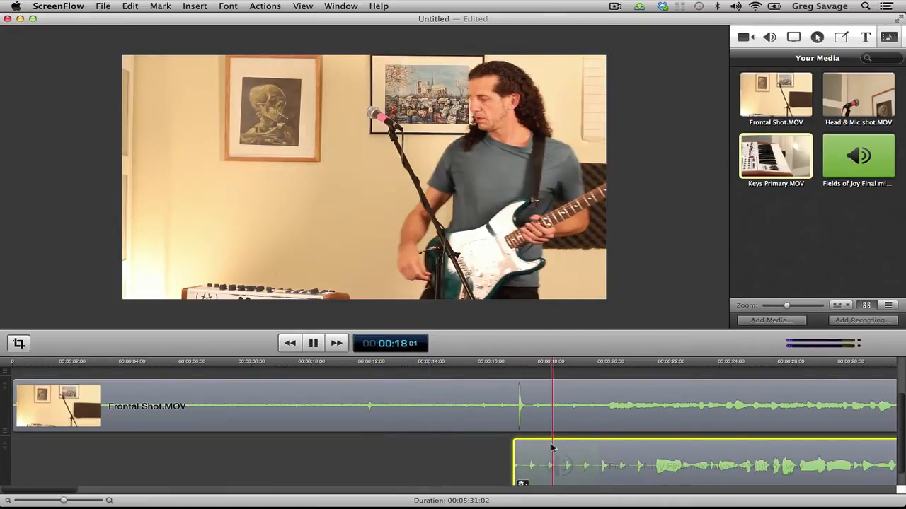
mouse_move(572, 457)
left_mouse_down()
mouse_move(553, 455)
mouse_move(581, 454)
left_mouse_up()
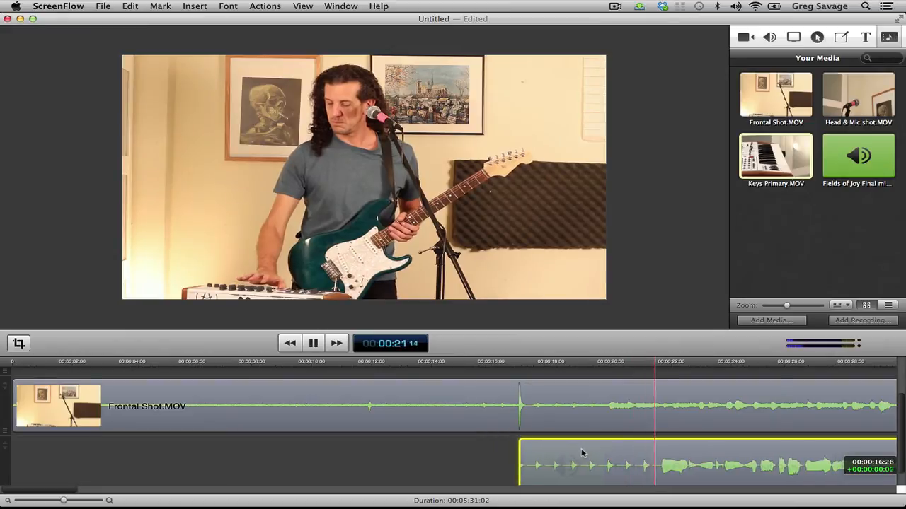
left_click(509, 373)
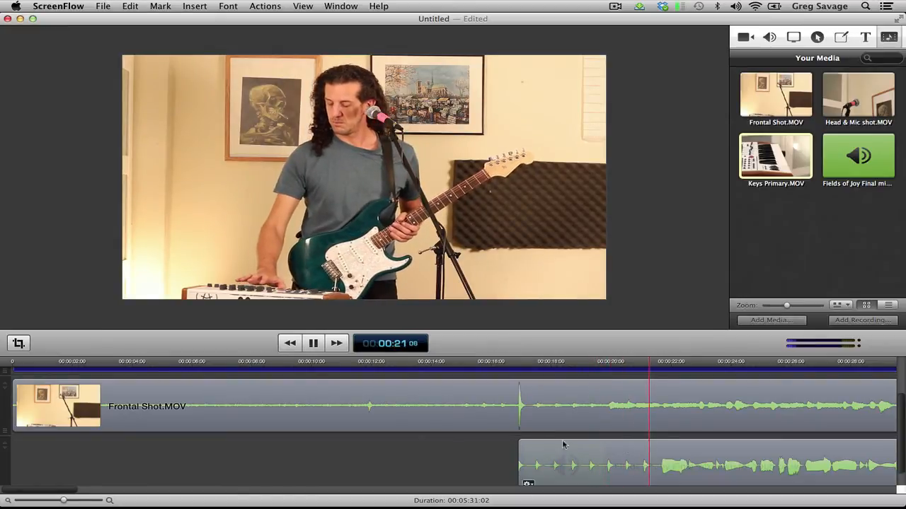
Shift the mixdown earlier until its first vocal phrase lines up with the matching Frontal Shot.MOV waveform at about 00:00:20
left_click_drag(644, 460, 600, 460)
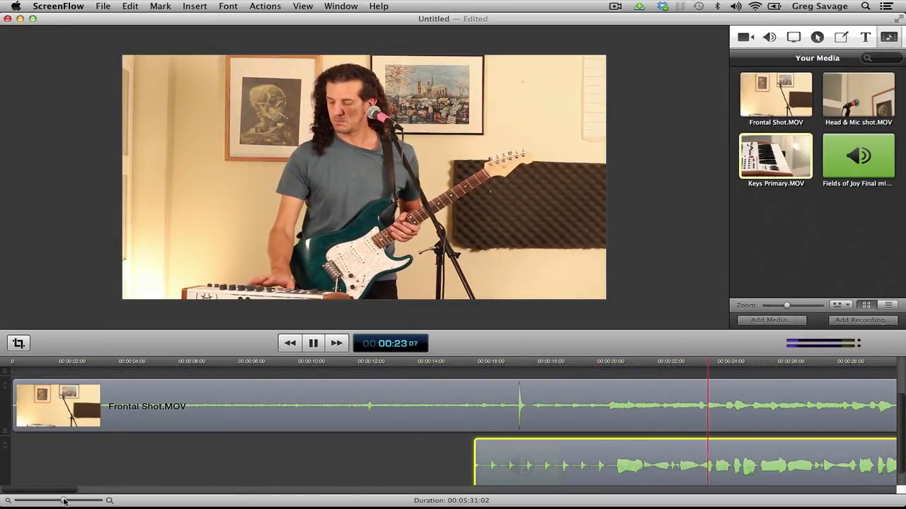
mouse_move(64, 500)
left_mouse_down()
mouse_move(82, 501)
mouse_move(72, 488)
mouse_move(86, 488)
mouse_move(60, 488)
left_mouse_up()
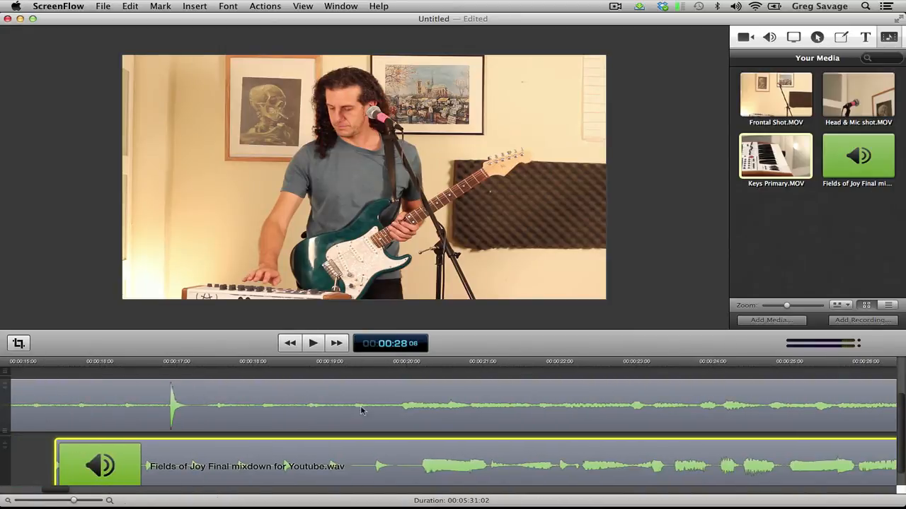
left_click(399, 364)
left_click_drag(384, 458, 360, 458)
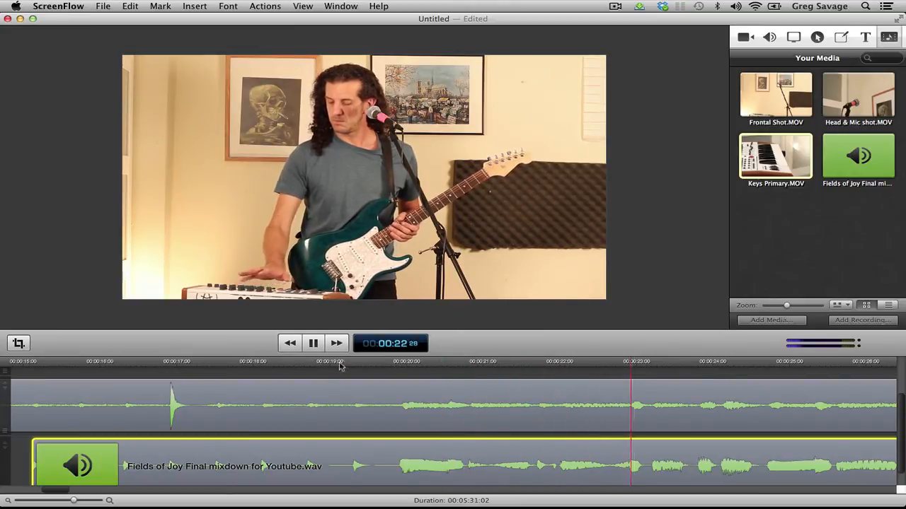
left_click_drag(74, 500, 48, 502)
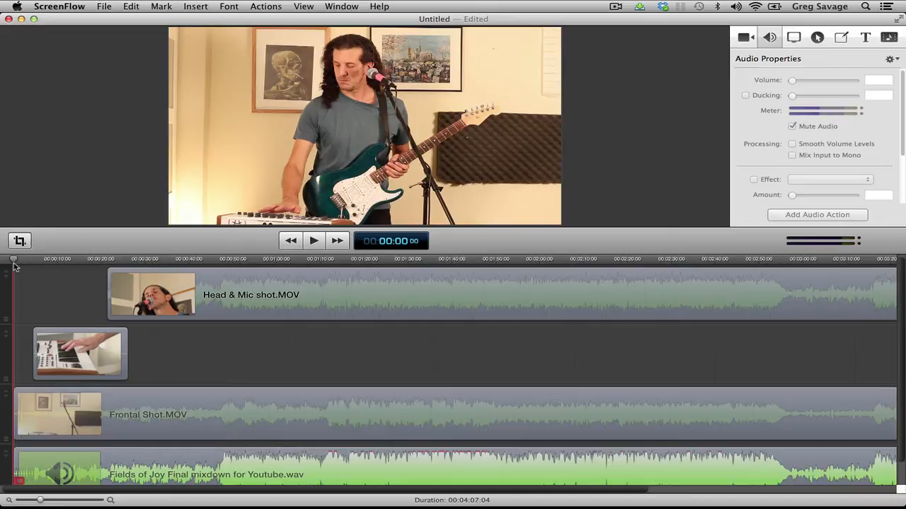
Play the intro and trim the start of Frontal Shot.MOV to about 00:00:21, level with the start of Head & Mic shot.MOV
key("space")
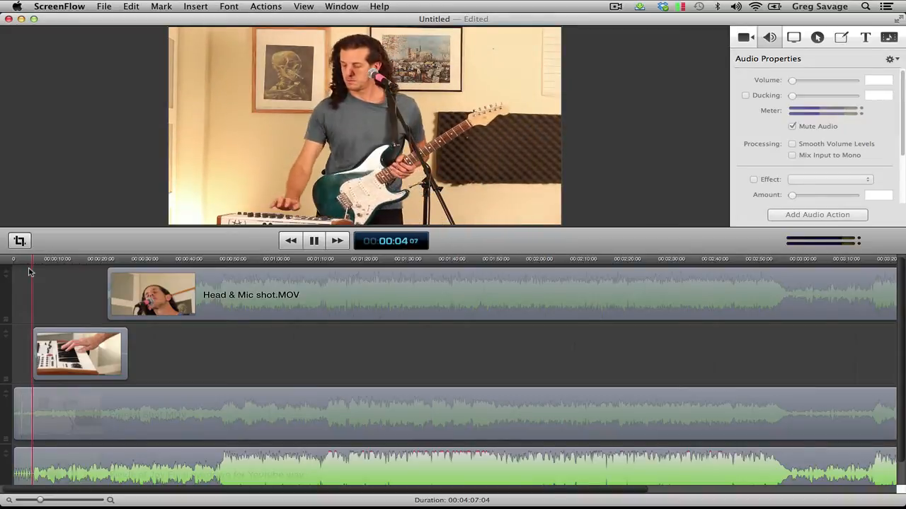
key("space")
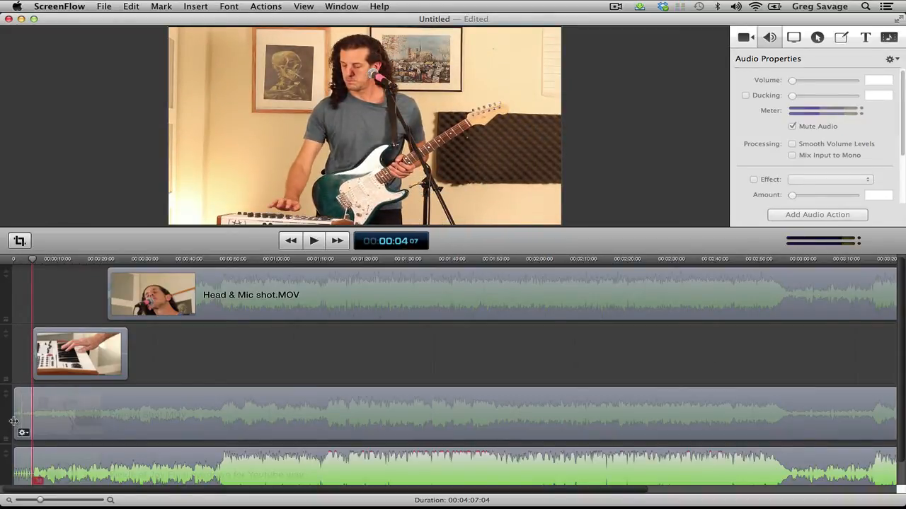
left_click(14, 421)
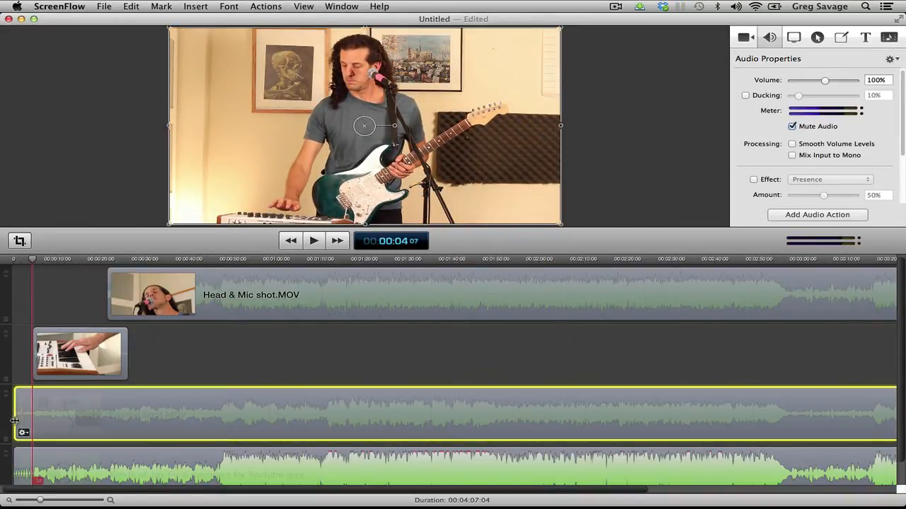
left_click_drag(25, 423, 110, 422)
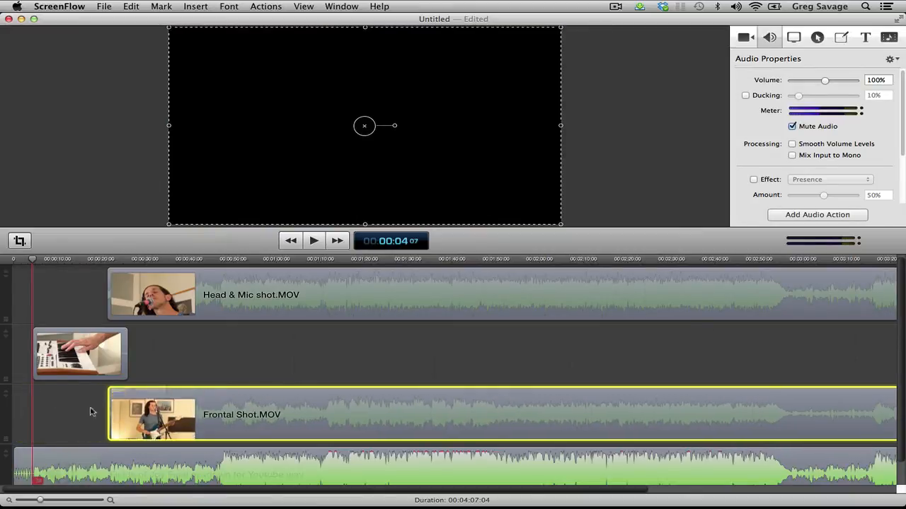
Extend the start of the keys clip back to the beginning of the timeline and return the playhead there
left_click_drag(32, 359, 27, 358)
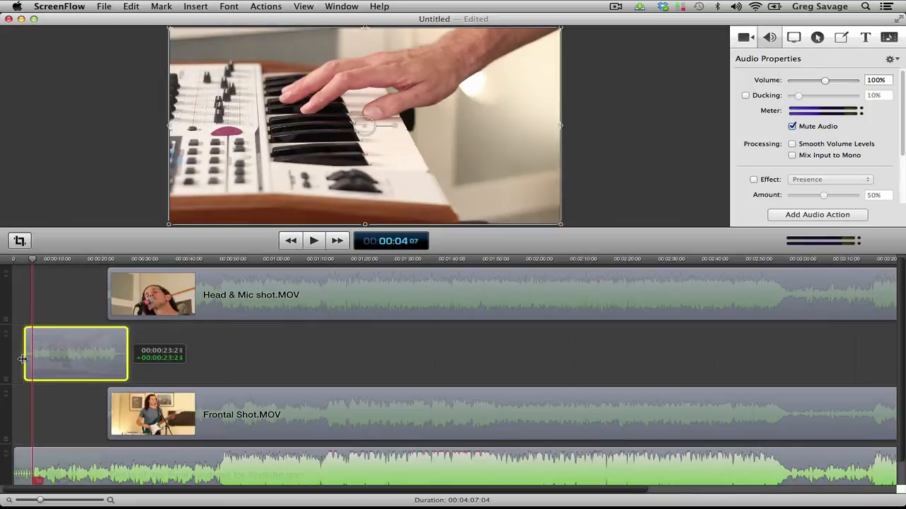
left_click_drag(3, 431, 3, 429)
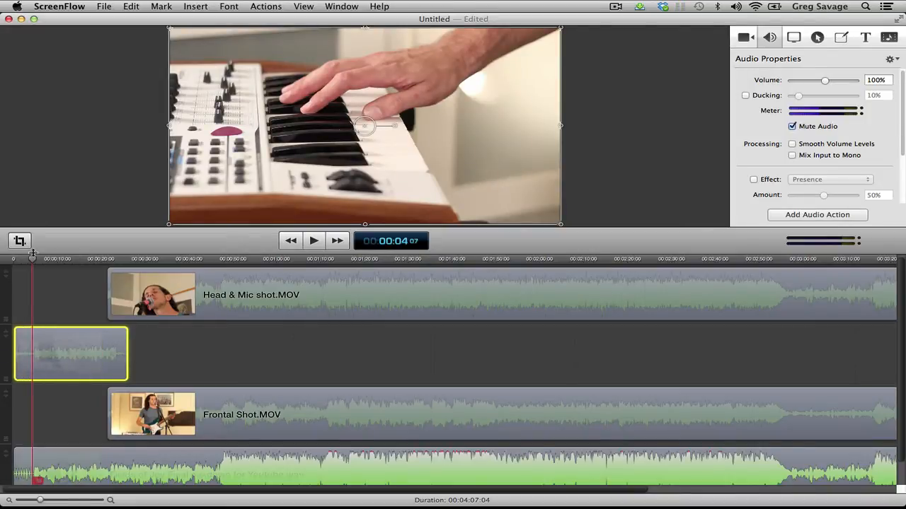
left_click_drag(32, 254, 12, 260)
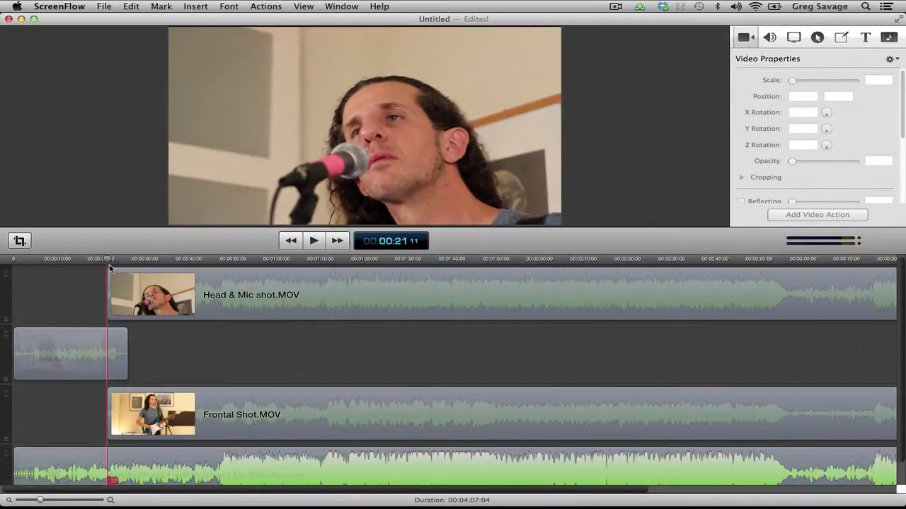
Play the start of the singer close-up and trim the beginning of Head & Mic shot.MOV to about 00:01:12
key("space")
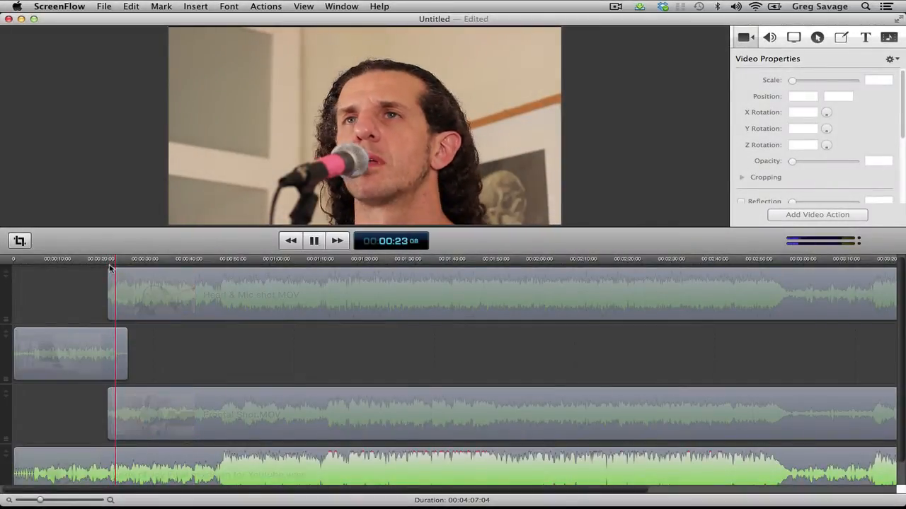
key("space")
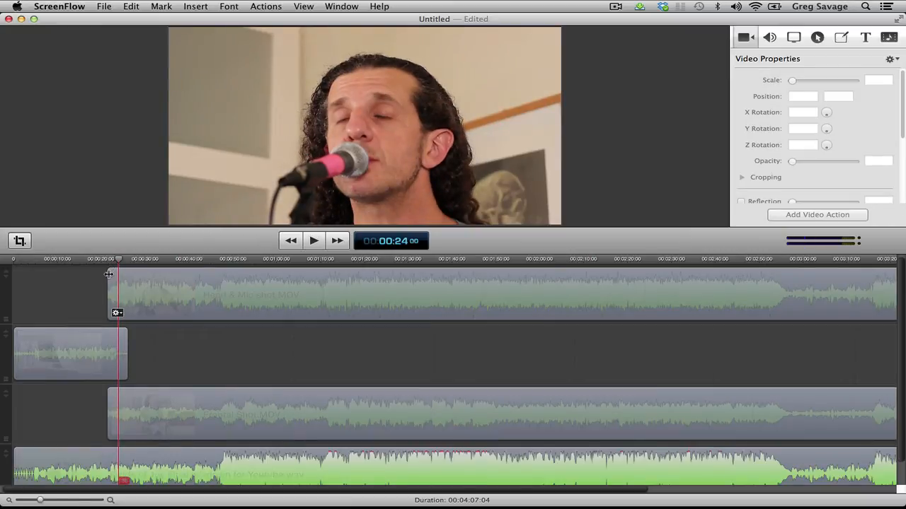
left_click_drag(108, 274, 331, 281)
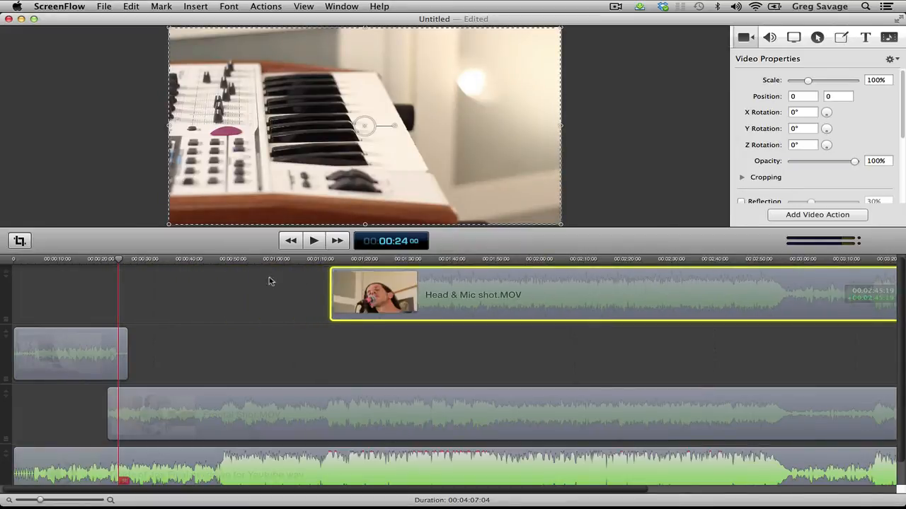
Find the end of the keyboard part, trim the keys clip to a duration of 00:00:21:29, and play the cut to the frontal shot
key("space")
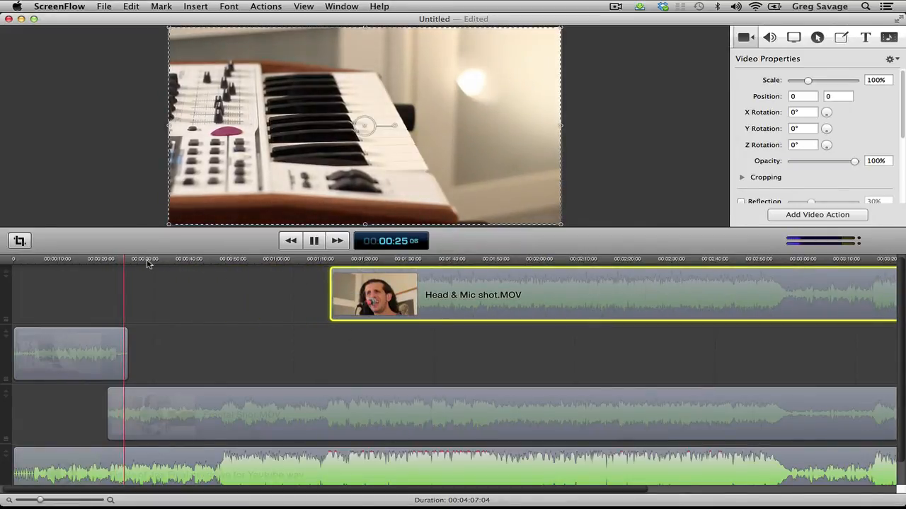
key("space")
left_click_drag(131, 264, 87, 273)
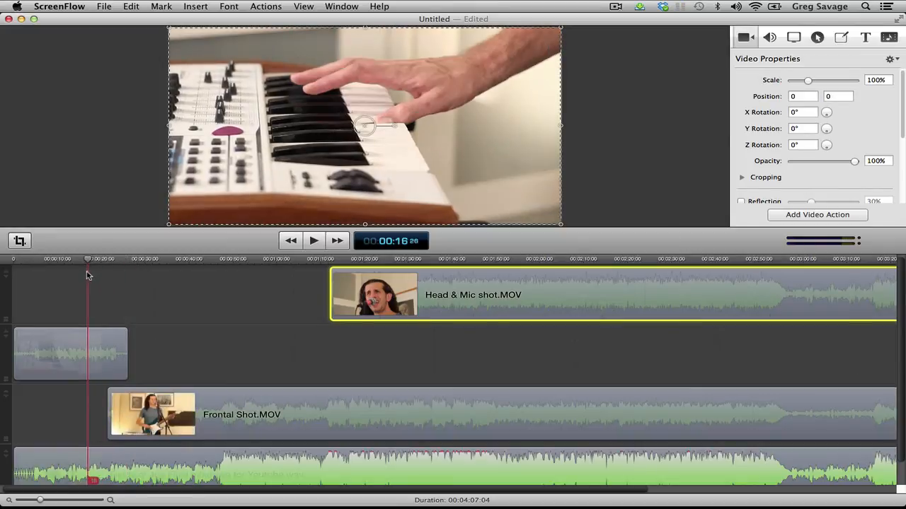
key("space")
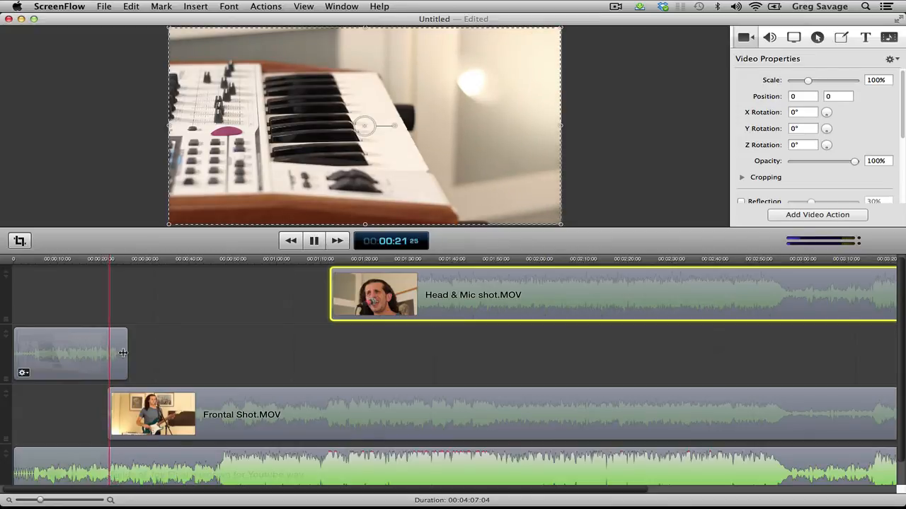
key("space")
left_click(80, 260)
key("space")
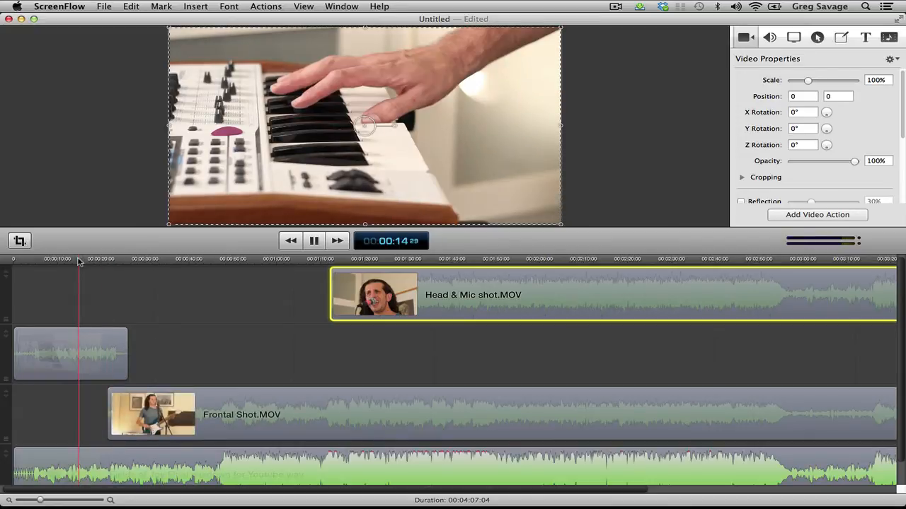
left_click(121, 155)
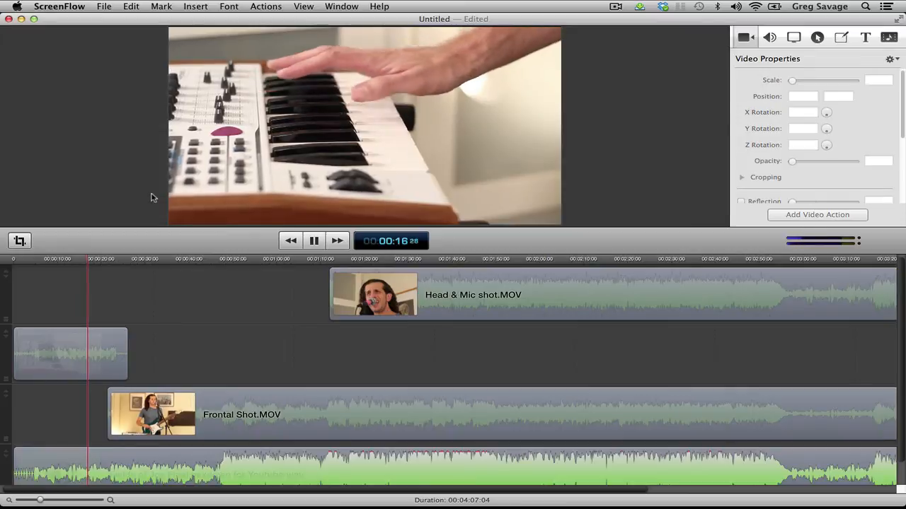
key("space")
left_click(125, 354)
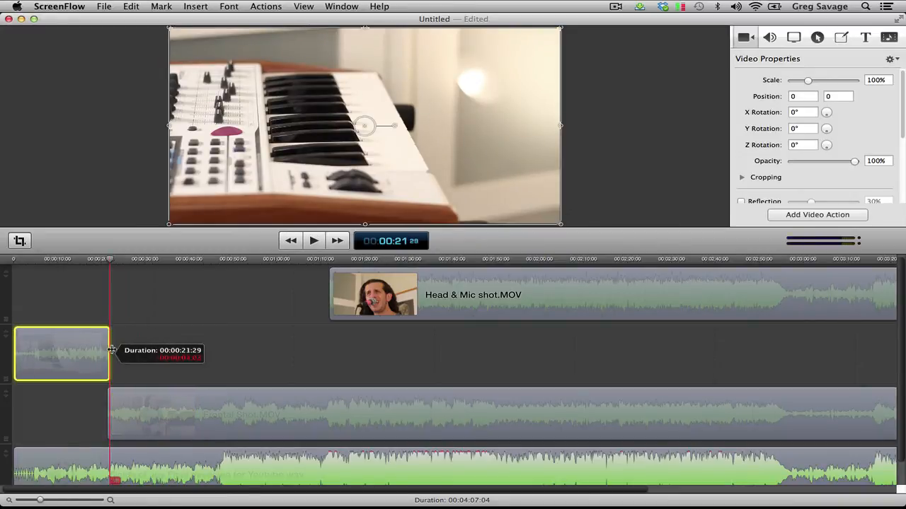
left_click(100, 260)
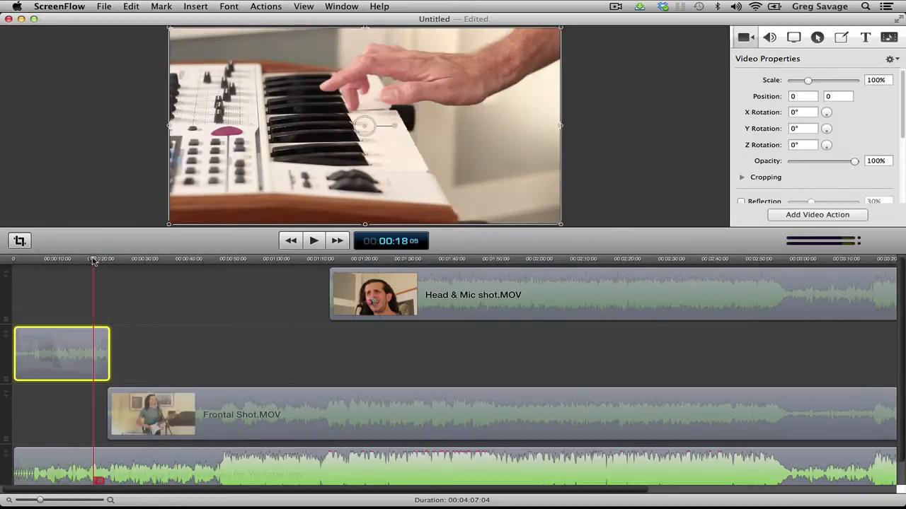
key("space")
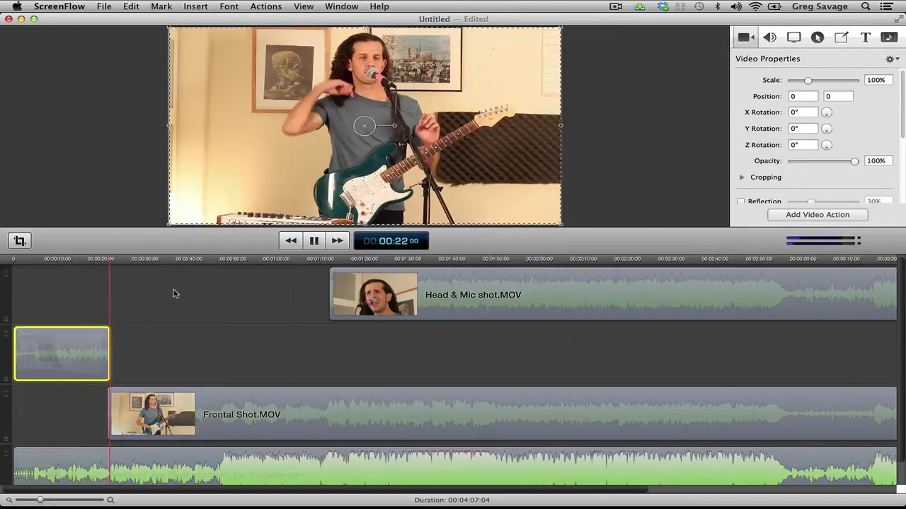
Extend the start of Head & Mic shot.MOV back to about 00:00:37 and play the cut into the close-up
left_click(117, 154)
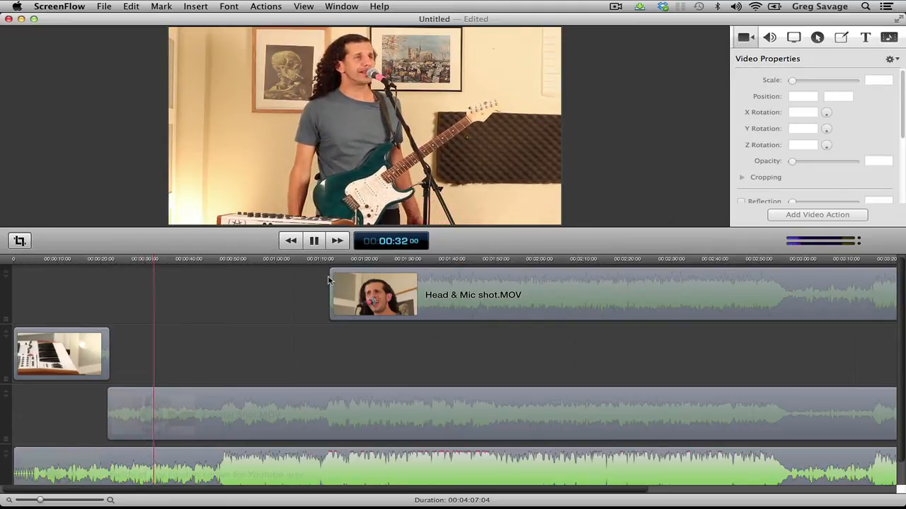
left_click_drag(329, 280, 177, 275)
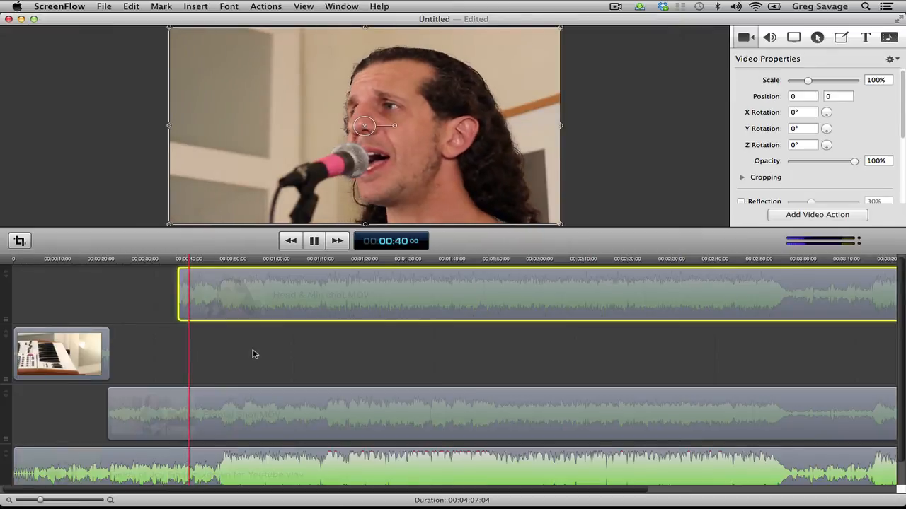
key("space")
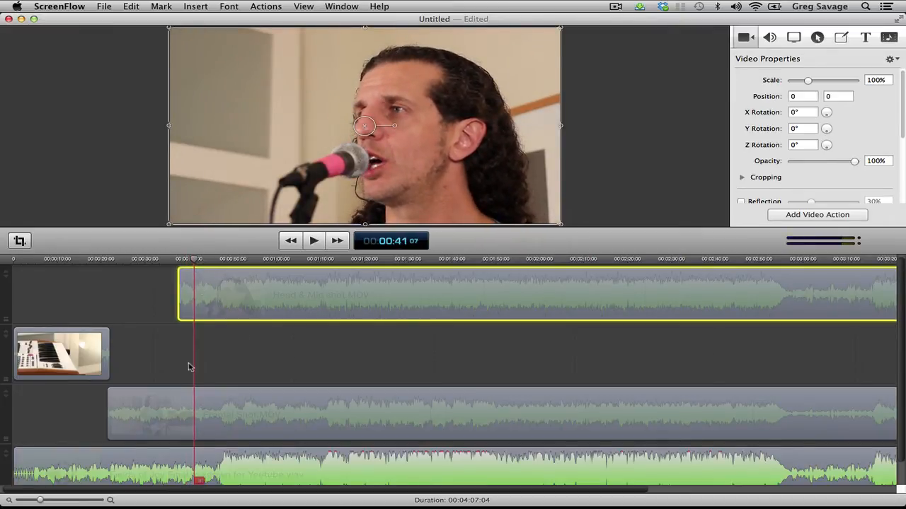
Try splitting Head & Mic shot.MOV at 00:00:41:07 and undo the split
left_click_drag(39, 500, 123, 490)
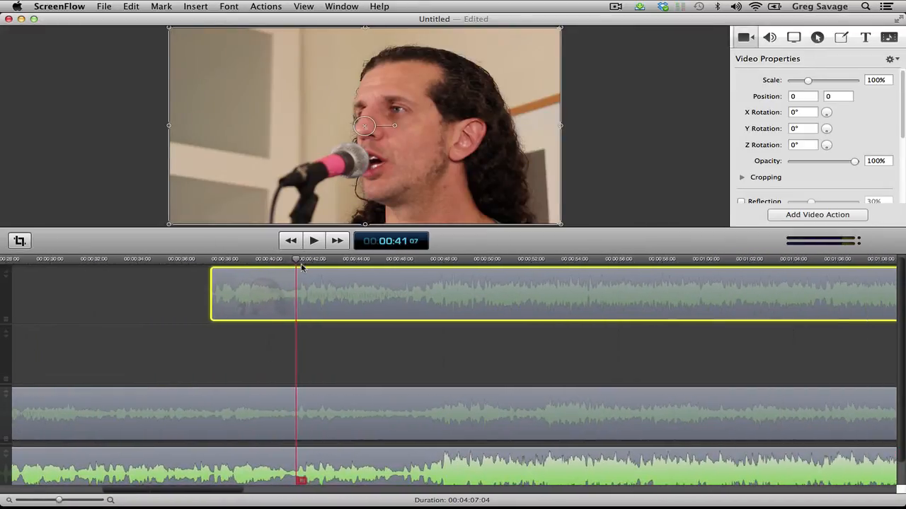
key("t")
left_click_drag(297, 260, 210, 269)
key("super+z")
Replay the opening of the Head & Mic close-up to find the end of the first vocal phrase, stopping at 00:00:40:28
key("space")
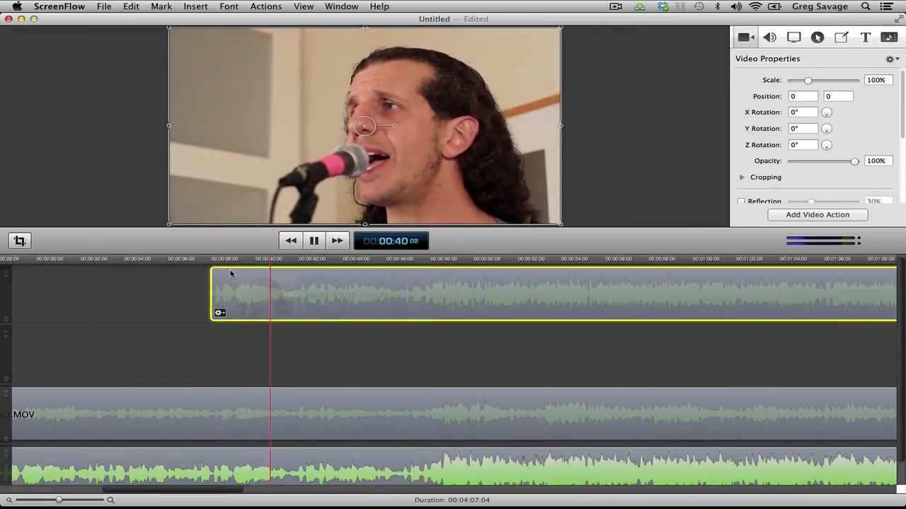
key("space")
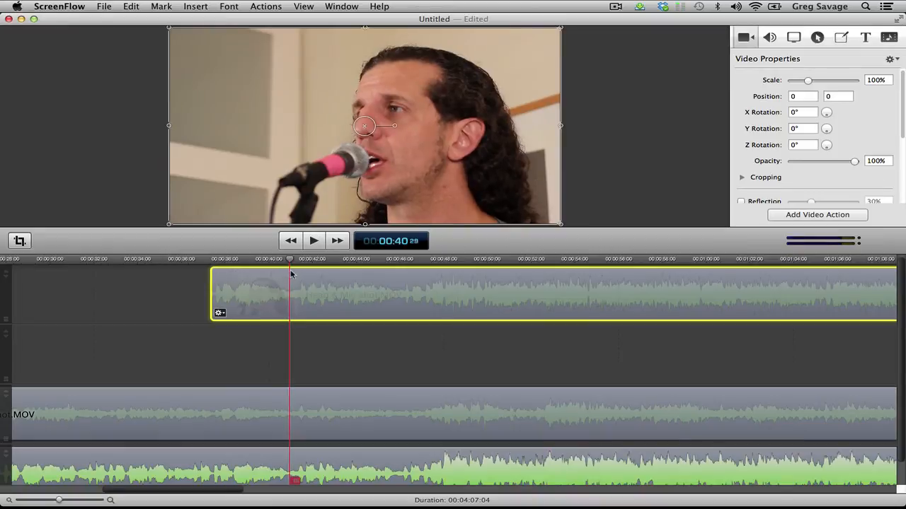
left_click_drag(291, 262, 213, 265)
key("space")
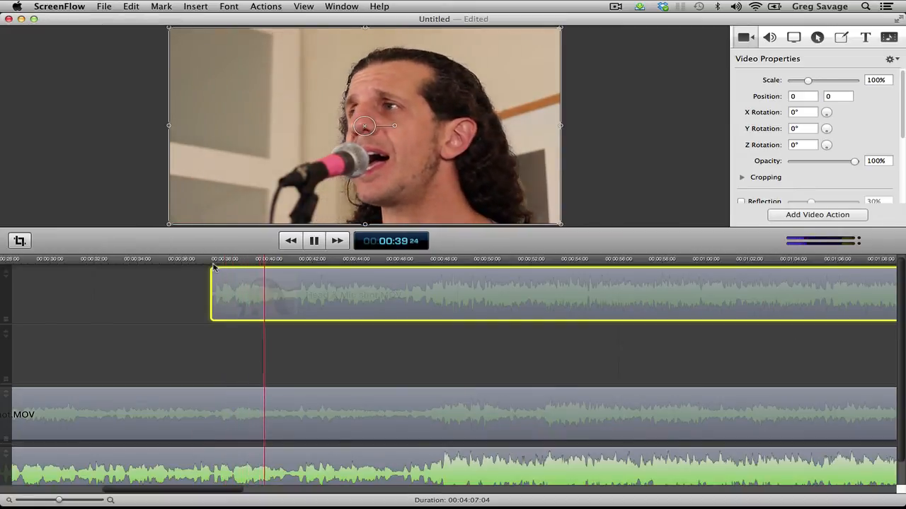
key("space")
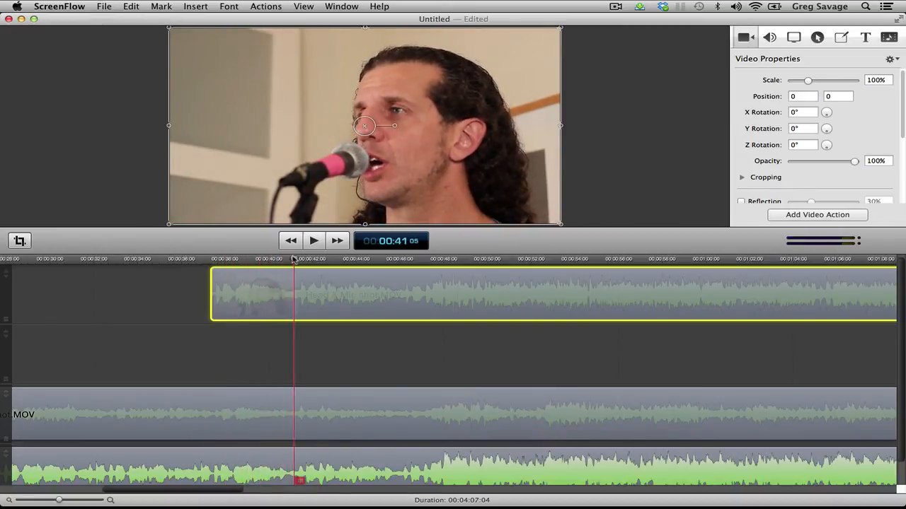
left_click_drag(294, 260, 213, 263)
key("space")
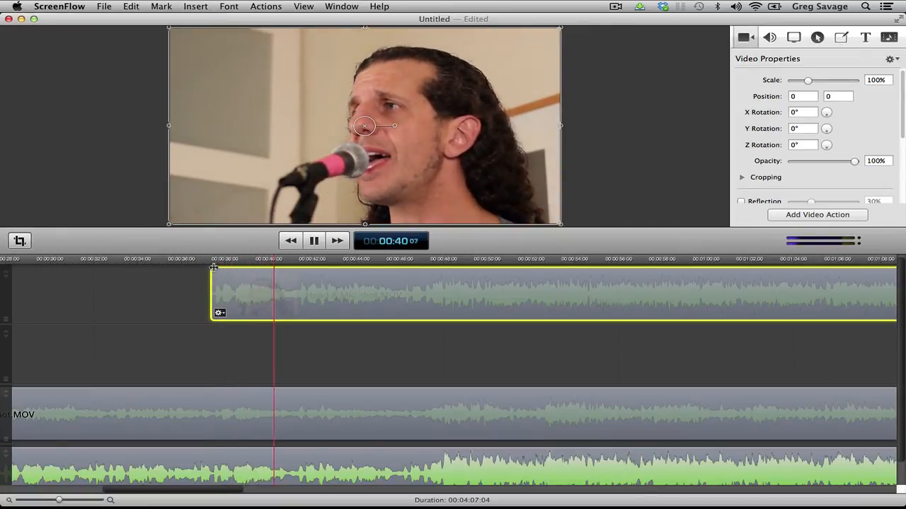
key("space")
left_click_drag(293, 262, 286, 264)
left_click(253, 263)
key("space")
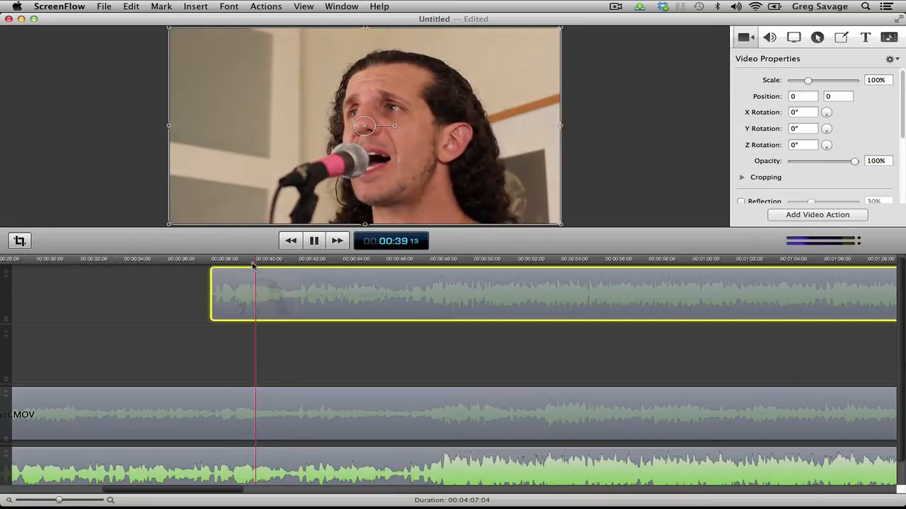
key("space")
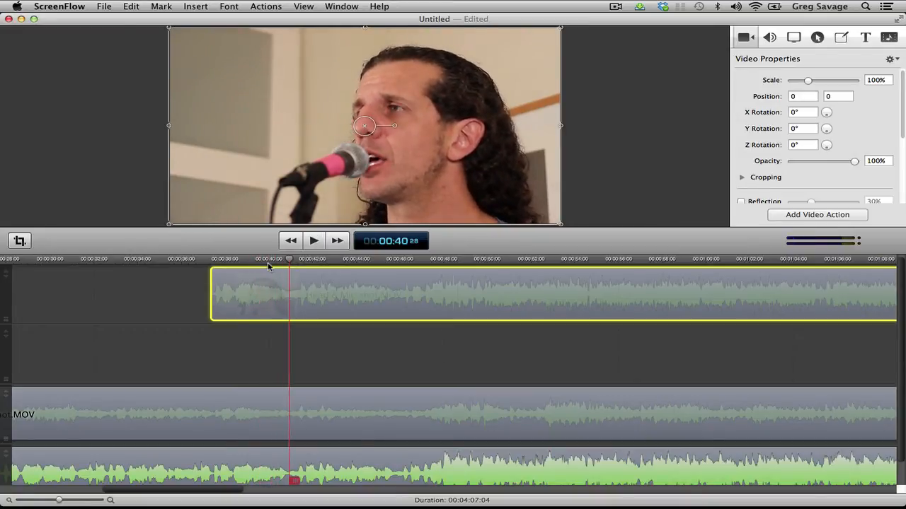
Add a timeline marker at 00:00:40:28 with a name beginning with "First"
left_click(167, 7)
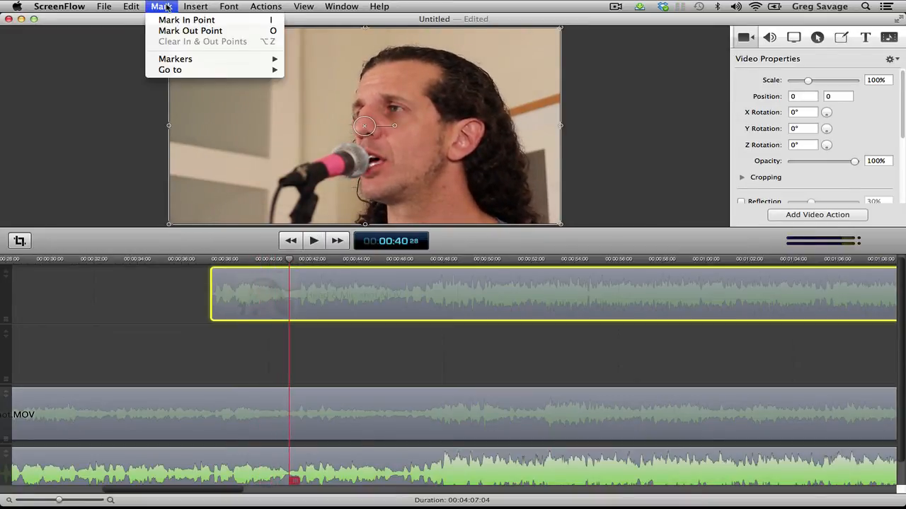
mouse_move(182, 59)
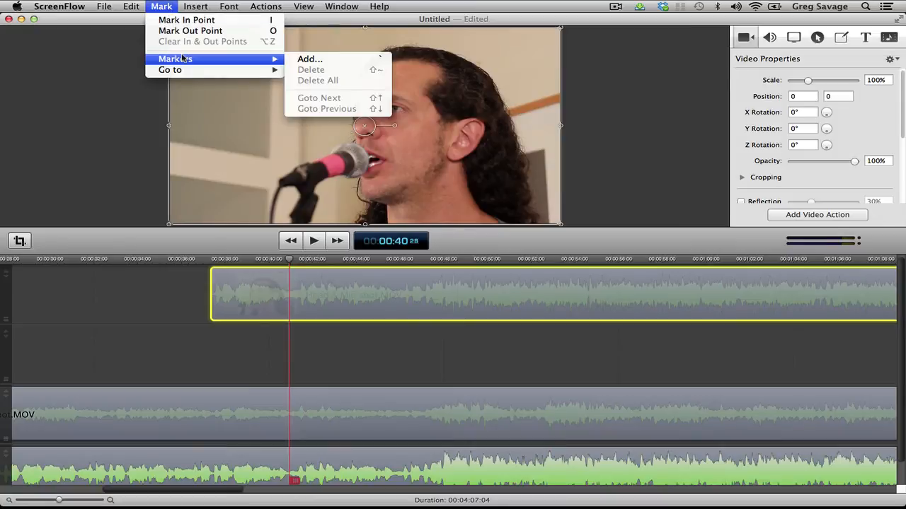
left_click(296, 63)
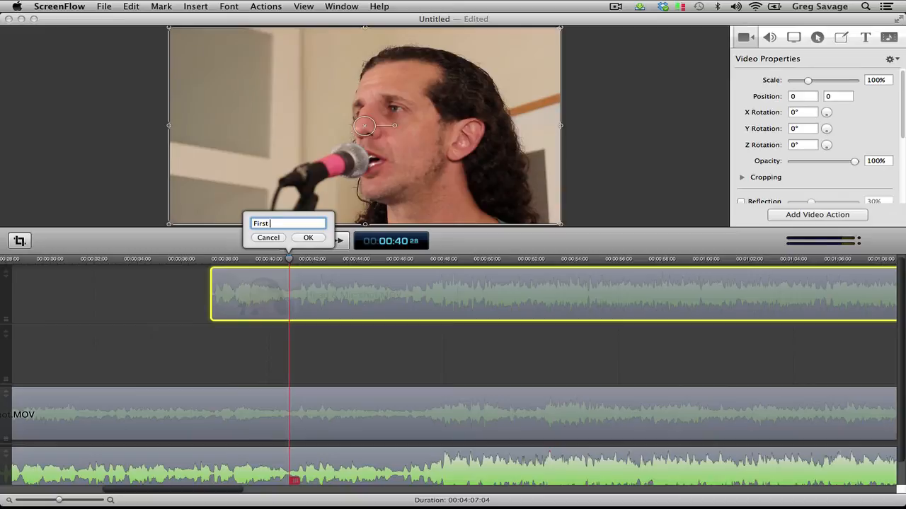
key("Return")
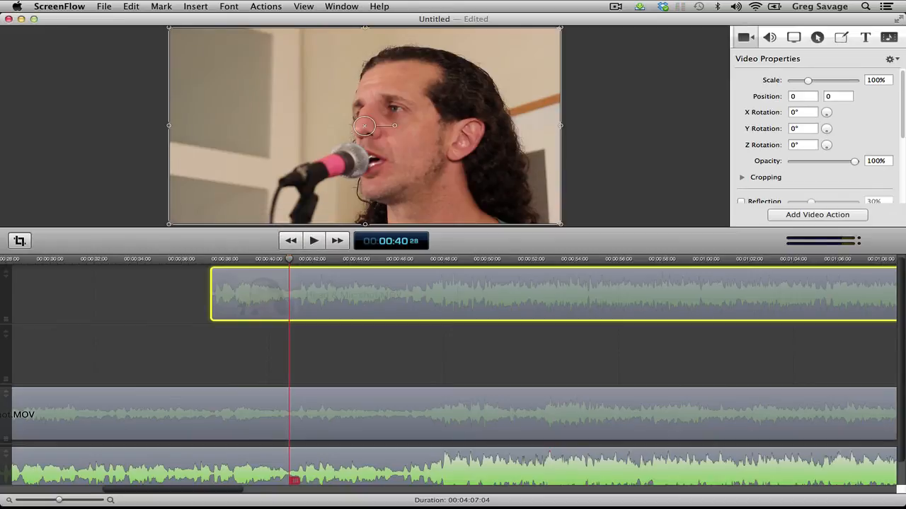
Replay the close-up from its start and split Head & Mic shot.MOV at 00:00:40:25
left_click(312, 260)
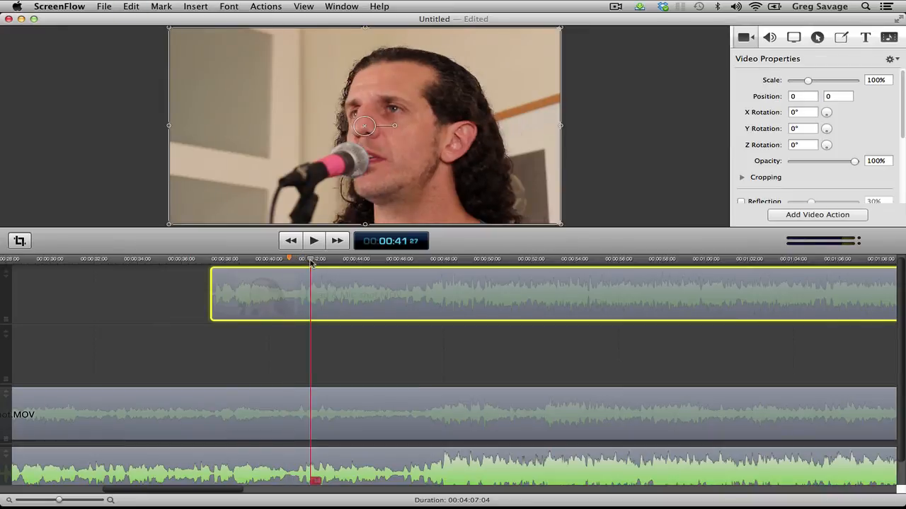
left_click_drag(312, 262, 211, 272)
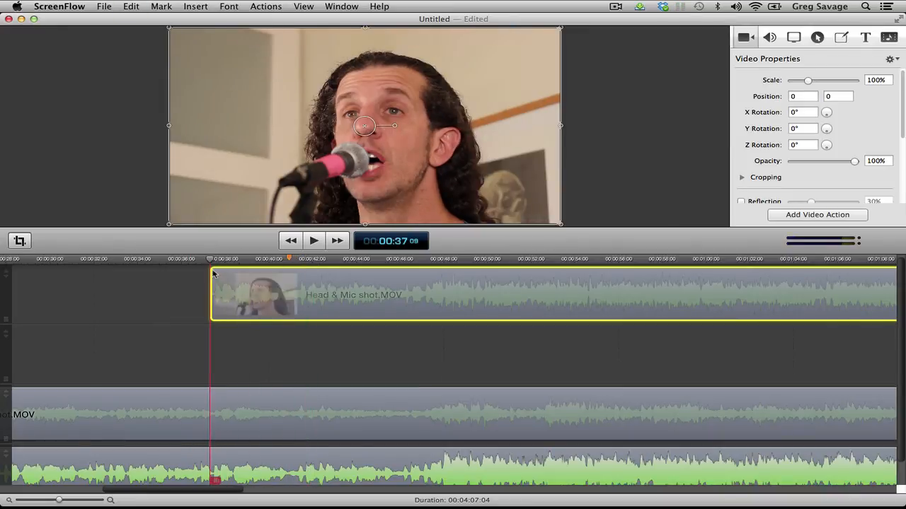
key("space")
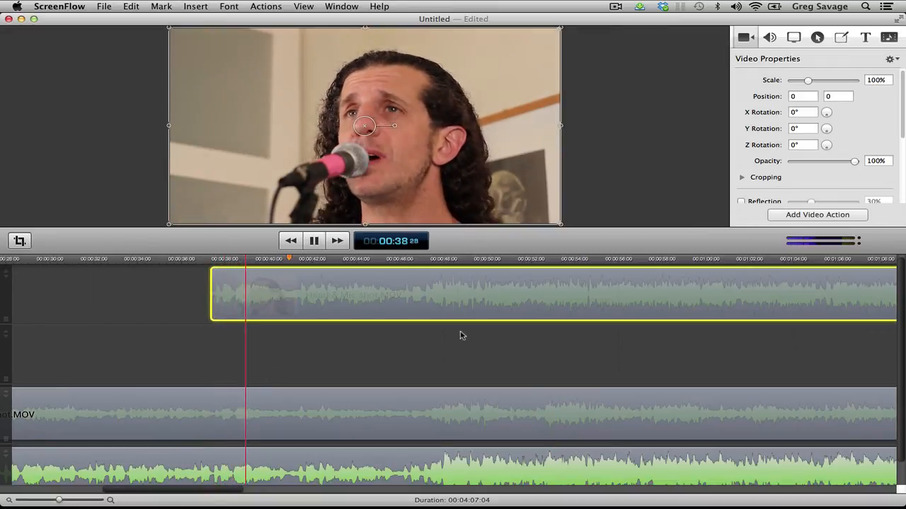
key("space")
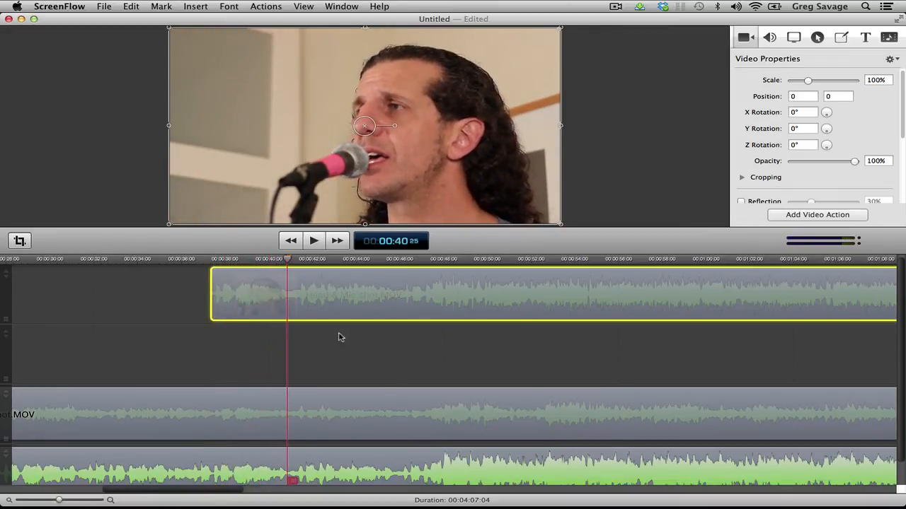
key("t")
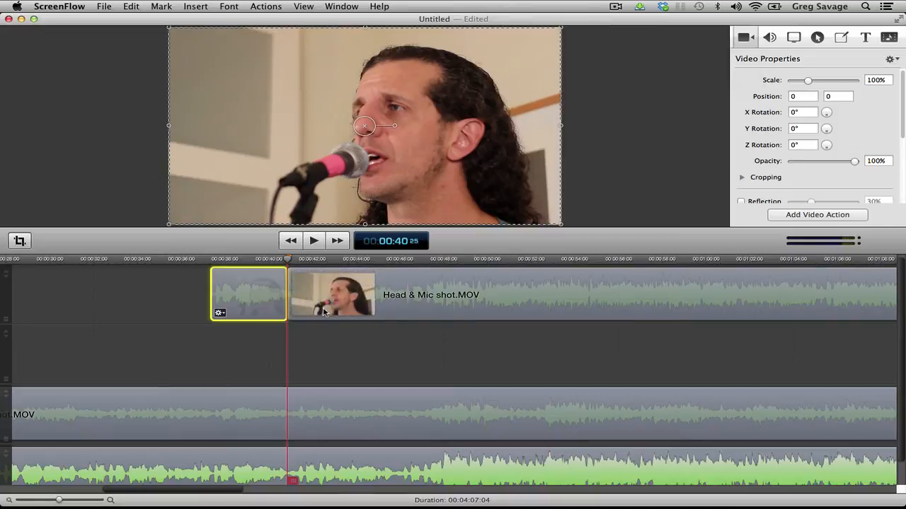
Trim the start of the second Head & Mic segment to about 00:00:44 and on to about 00:00:50, playing the frontal shot in between
left_click_drag(290, 294, 363, 292)
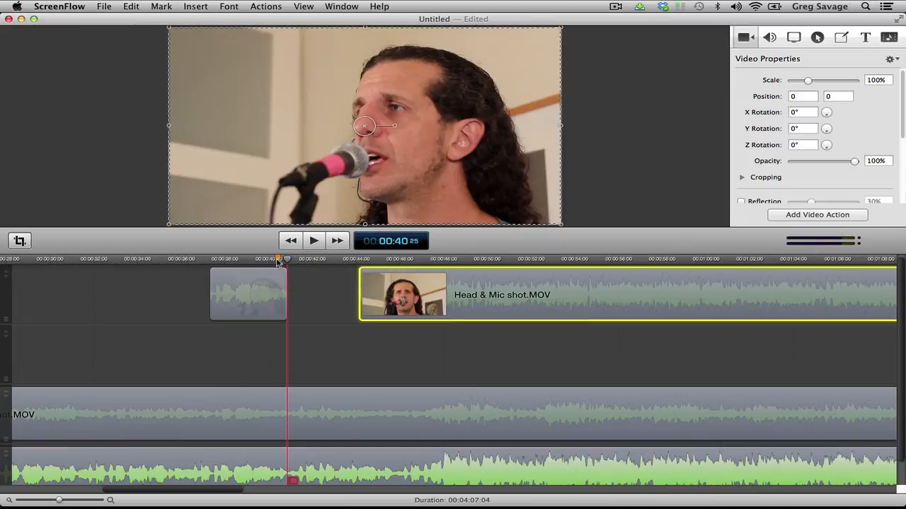
key("space")
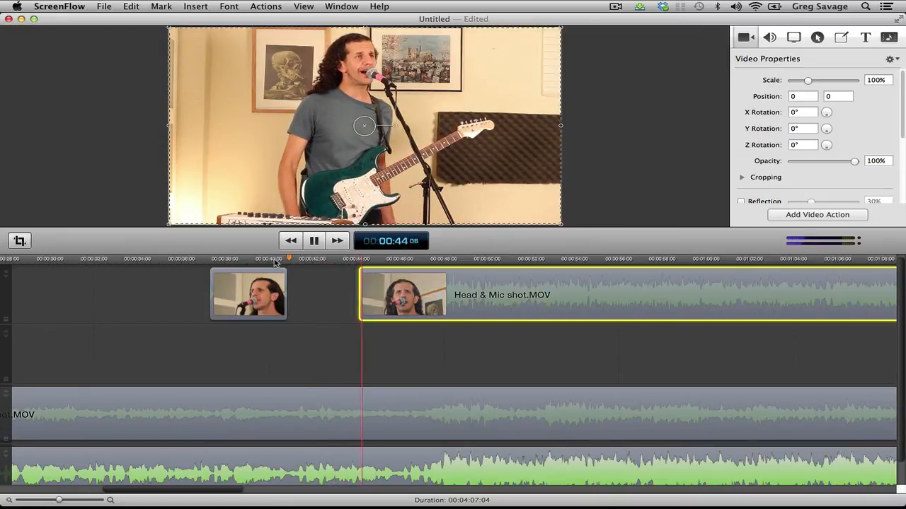
key("space")
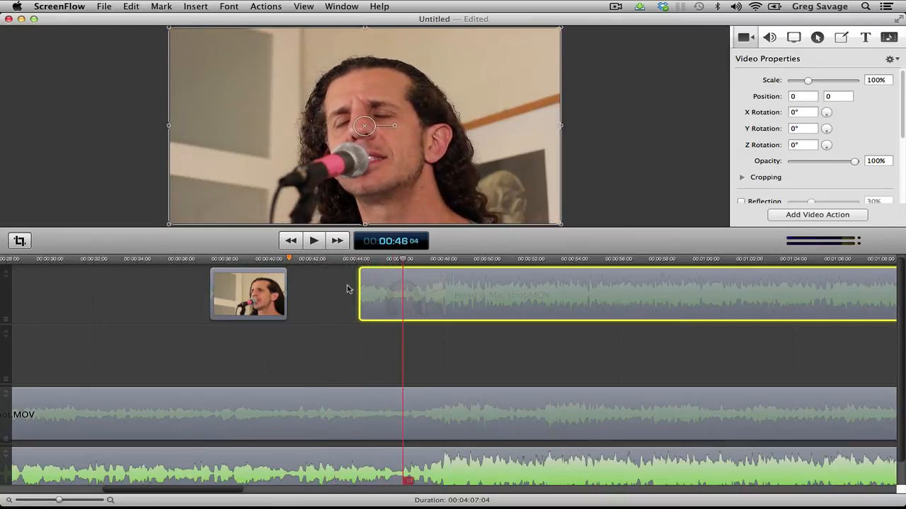
left_click_drag(366, 283, 498, 283)
left_click(312, 260)
key("space")
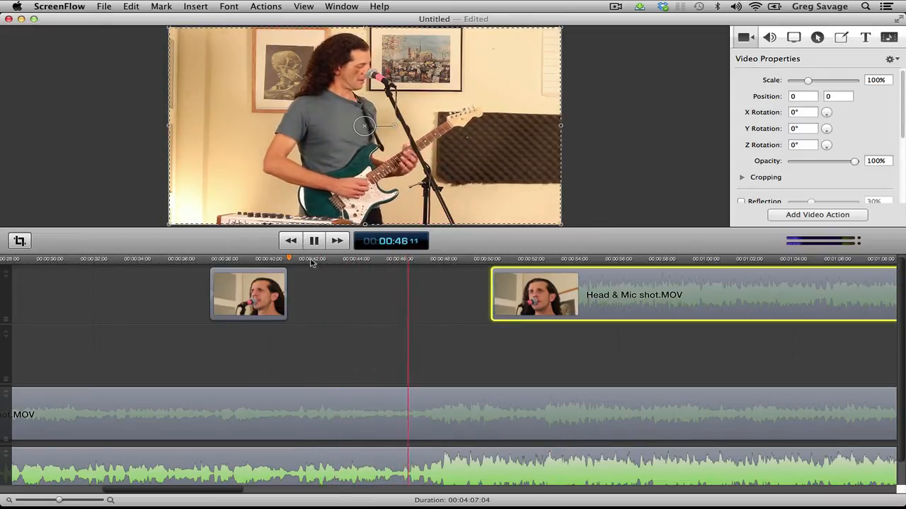
left_click(143, 190)
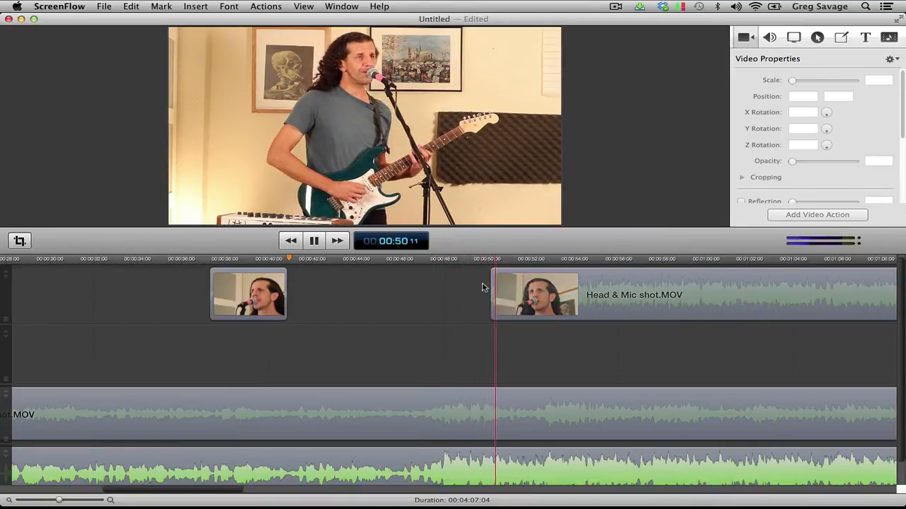
Trim the start of the second Head & Mic segment to about 00:00:52.5 and play the cut back to the close-up
key("space")
left_click_drag(491, 289, 520, 285)
left_click(447, 263)
key("space")
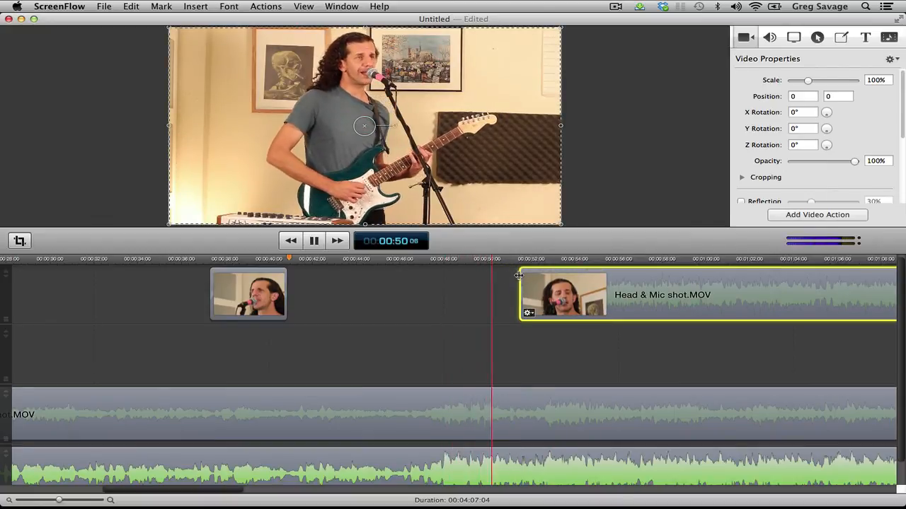
left_click_drag(521, 283, 541, 275)
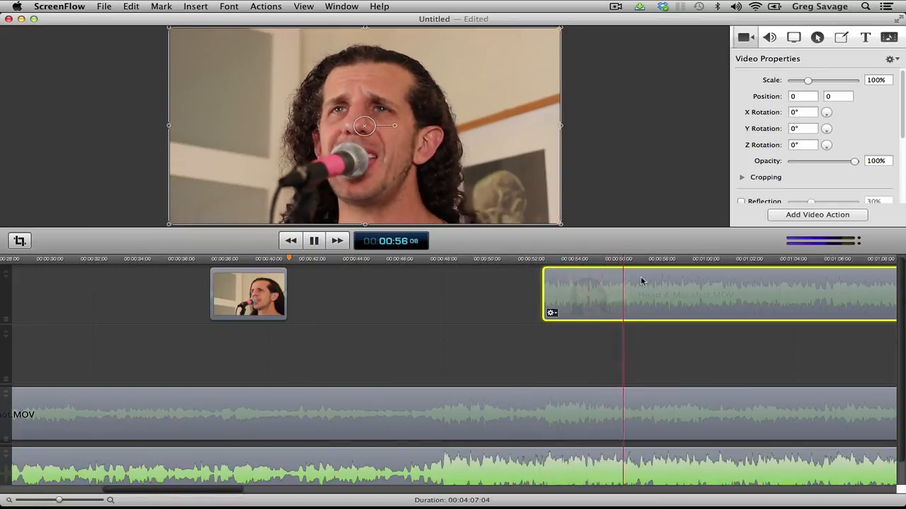
key("space")
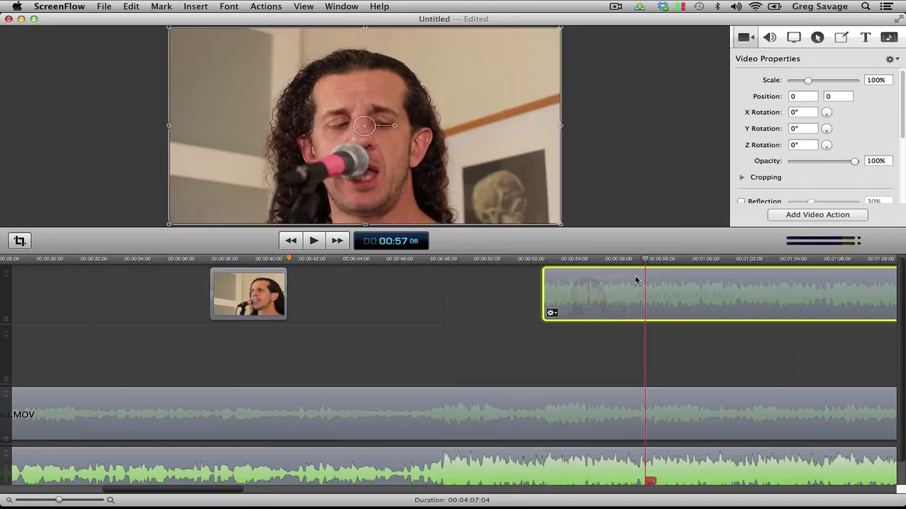